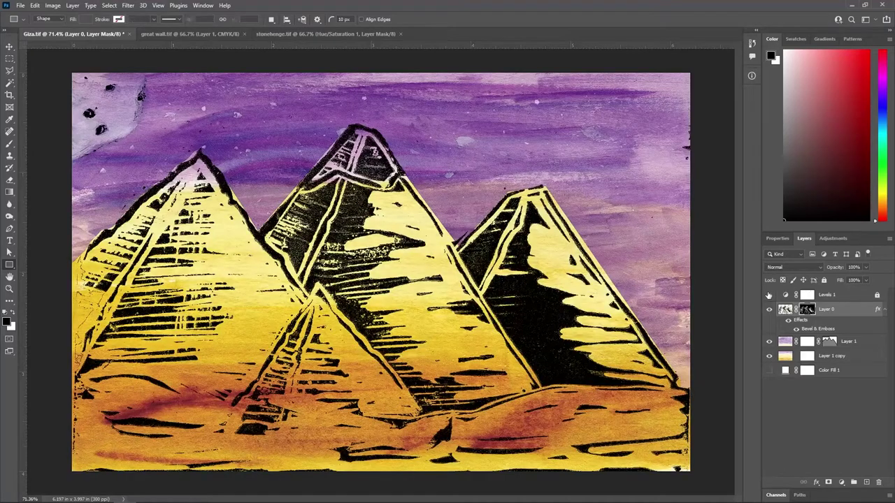
Step: Toggle the Levels 1 adjustment layer off and on to compare the pyramid artwork with and without it
left_click(769, 295)
left_click(768, 295)
left_click(768, 295)
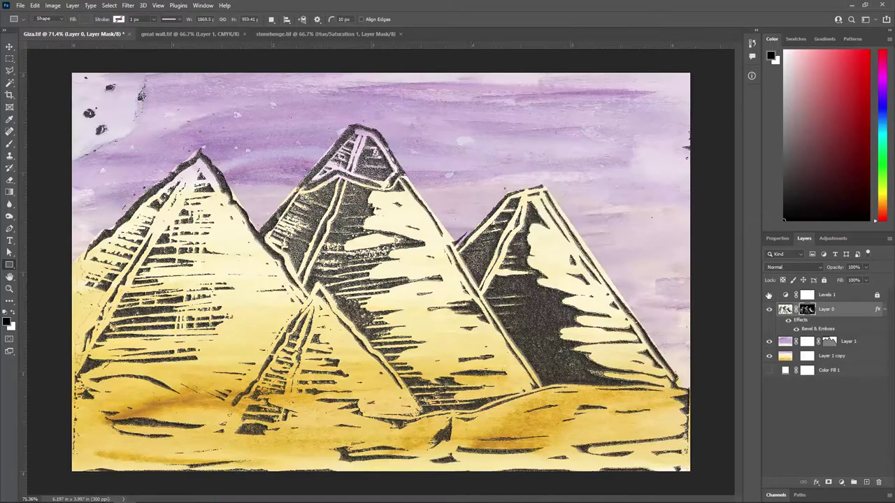
left_click(768, 295)
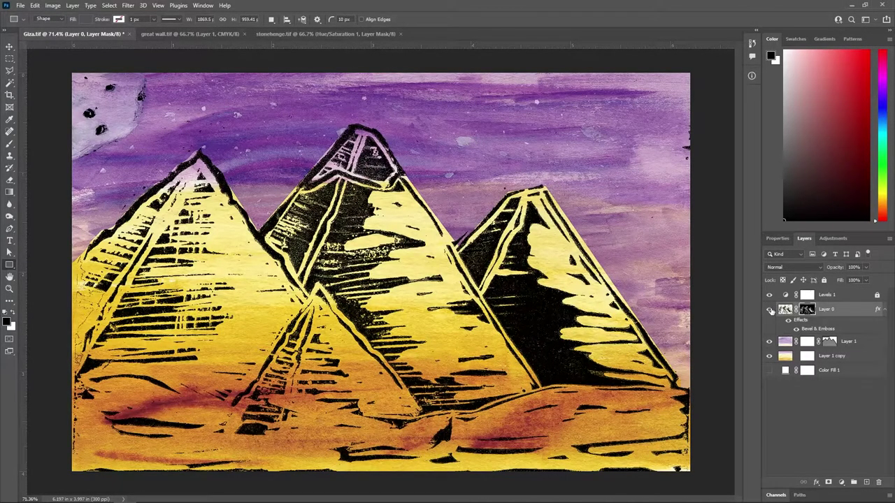
Step: Toggle Layer 0 off and on repeatedly to compare the painted backgrounds with and without the pyramid line art
left_click(769, 311)
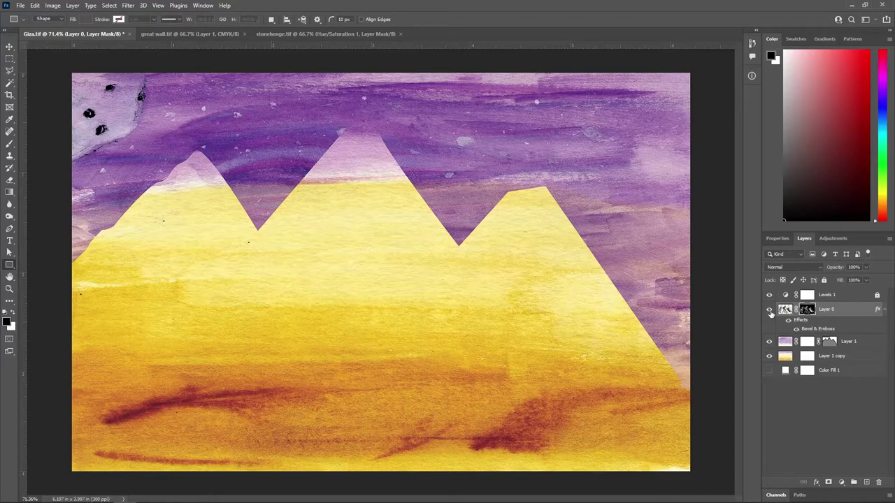
left_click(770, 311)
left_click(770, 311)
left_click(769, 311)
left_click(770, 311)
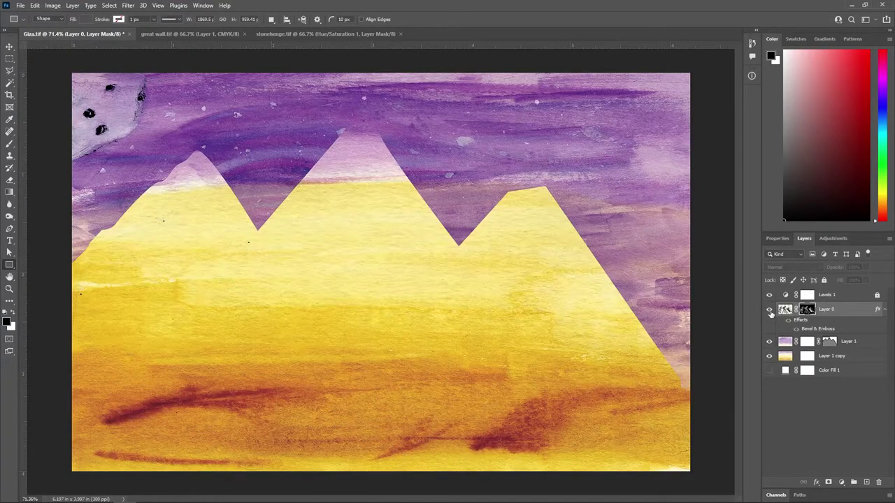
left_click(769, 310)
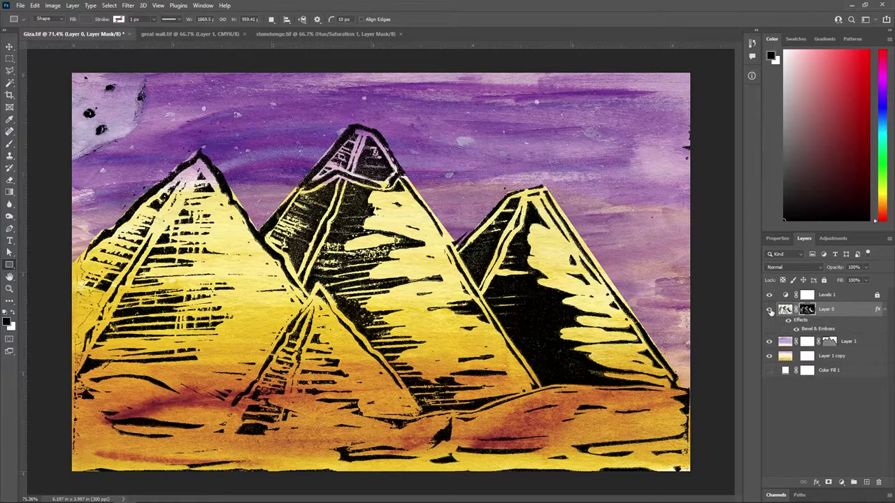
left_click(770, 311)
left_click(770, 311)
left_click(770, 311)
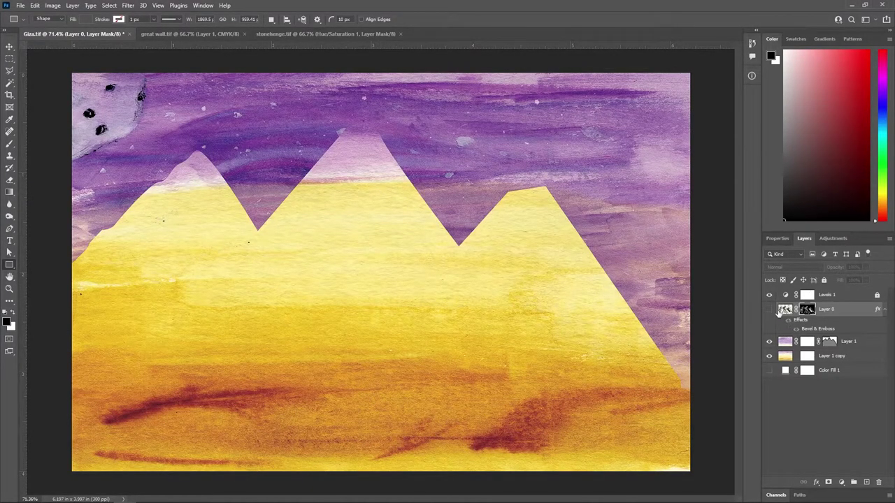
Step: Switch Layer 1's mountain-shaped vector mask off and on to inspect its effect, and show Layer 0 again
left_click(830, 344, "shift")
left_click(830, 345, "shift")
left_click(830, 346, "shift")
left_click(830, 344, "shift")
left_click(769, 310)
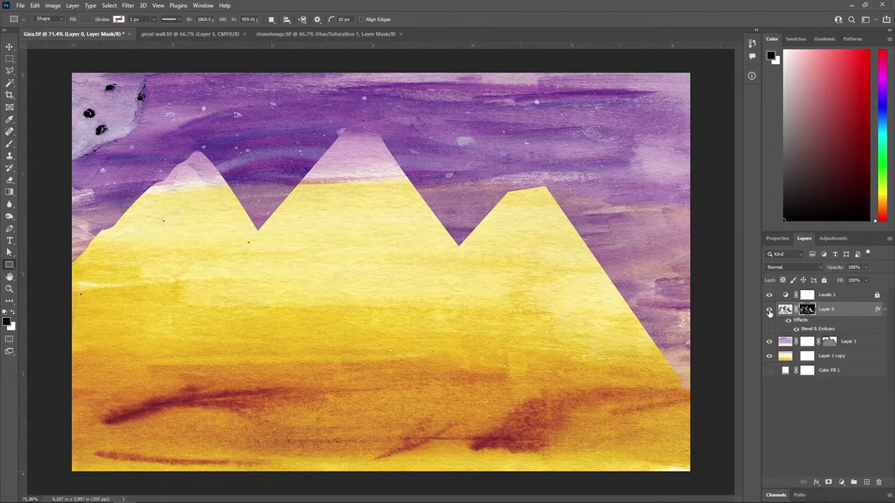
Step: Isolate the Layer 1 copy background by hiding Layer 1, Layer 0 and the Levels 1 adjustment
left_click(769, 343)
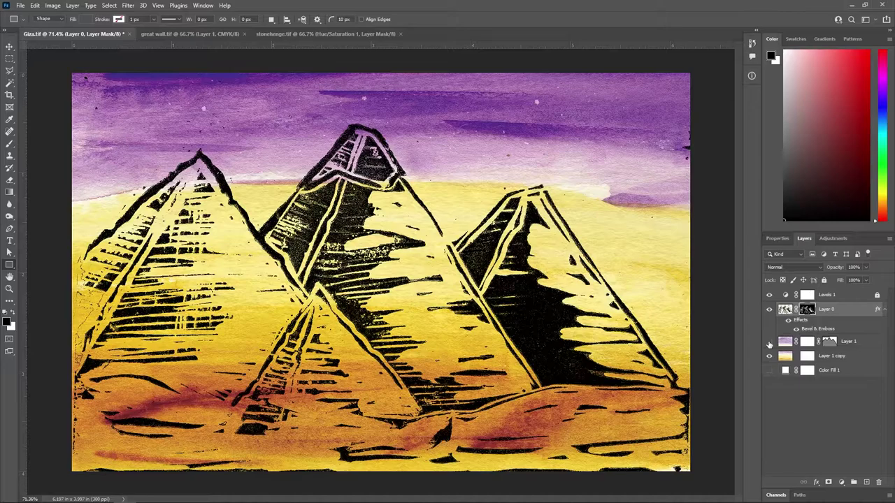
left_click(769, 343)
left_click(769, 343)
left_click(769, 309)
left_click(769, 295)
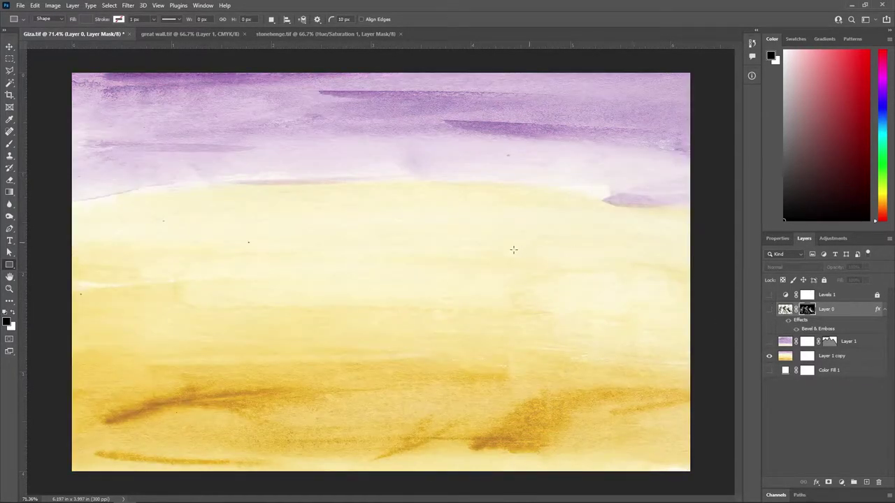
Step: Show Layer 0 and Layer 1 again, and toggle Layer 1 copy to compare the pyramids' fill
left_click(769, 310)
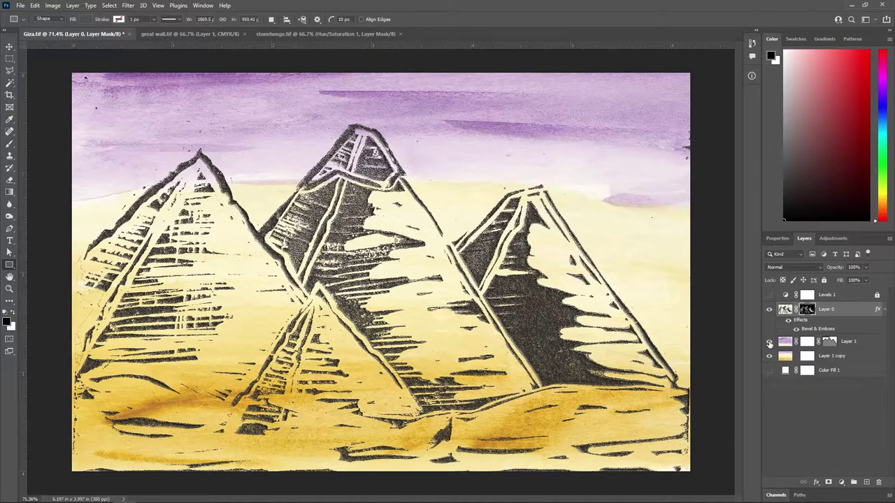
left_click(769, 342)
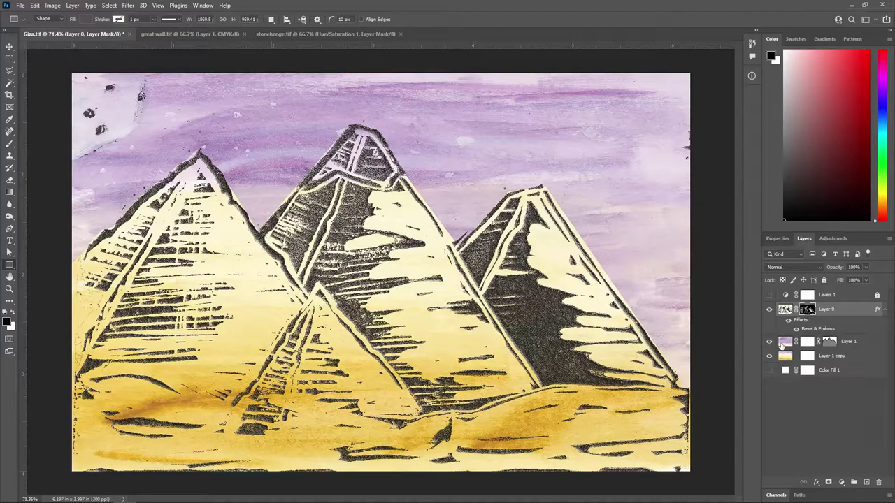
left_click(770, 356)
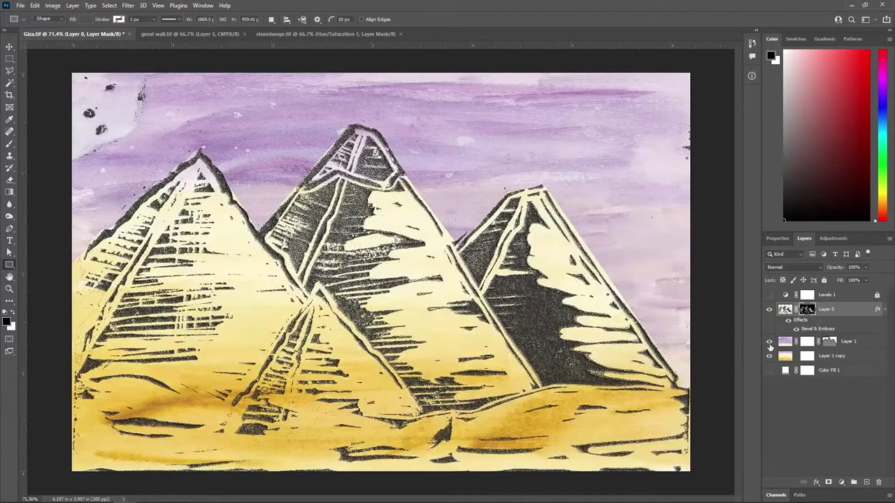
left_click(769, 356)
Step: Isolate the masked sky of Layer 1 over Color Fill 1 by hiding Layer 1 copy and Layer 0
left_click(769, 342)
left_click(769, 342)
left_click(769, 356)
left_click(769, 309)
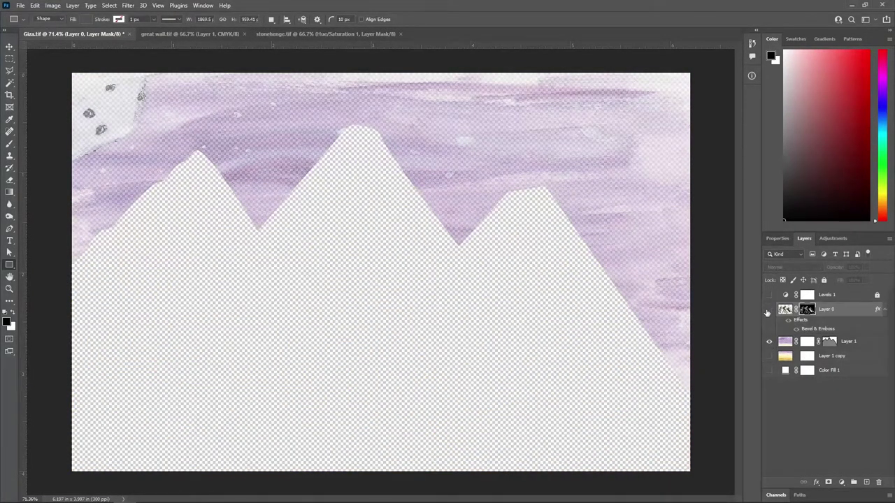
left_click(769, 372)
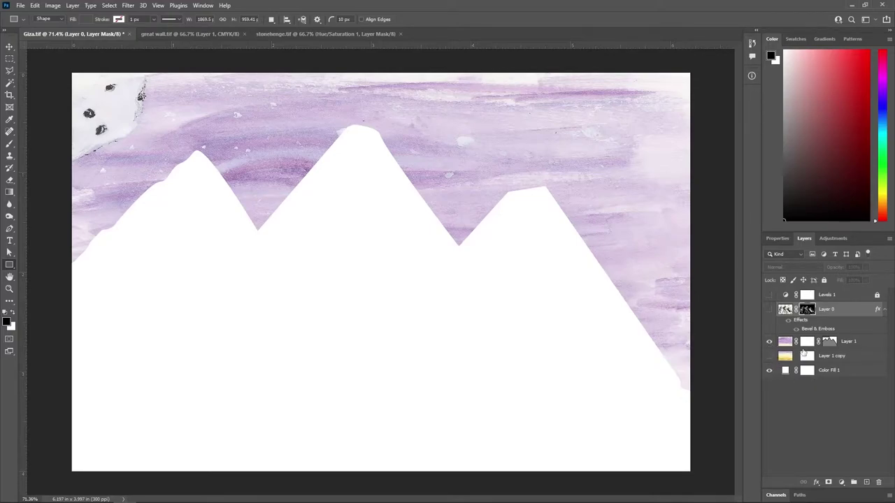
Step: Disable Layer 1's vector mask, show Layer 0 over the unmasked sky, and re-enable the mask
left_click(827, 342, "shift")
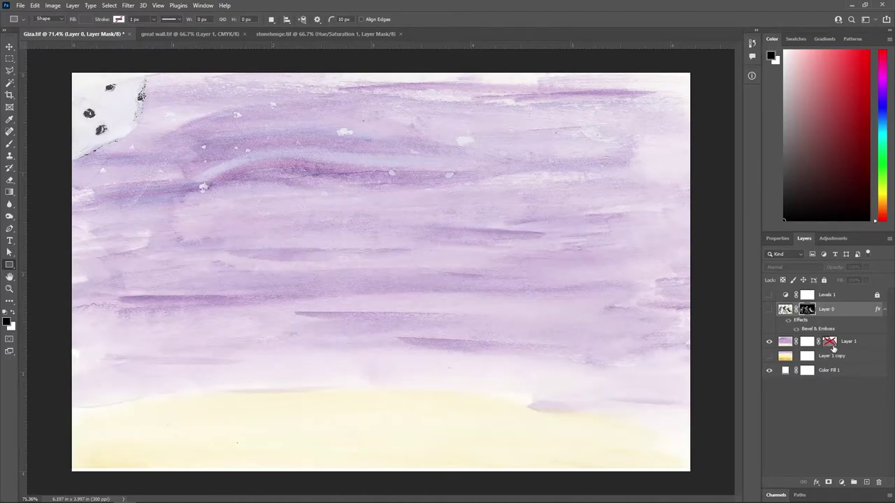
left_click(769, 309)
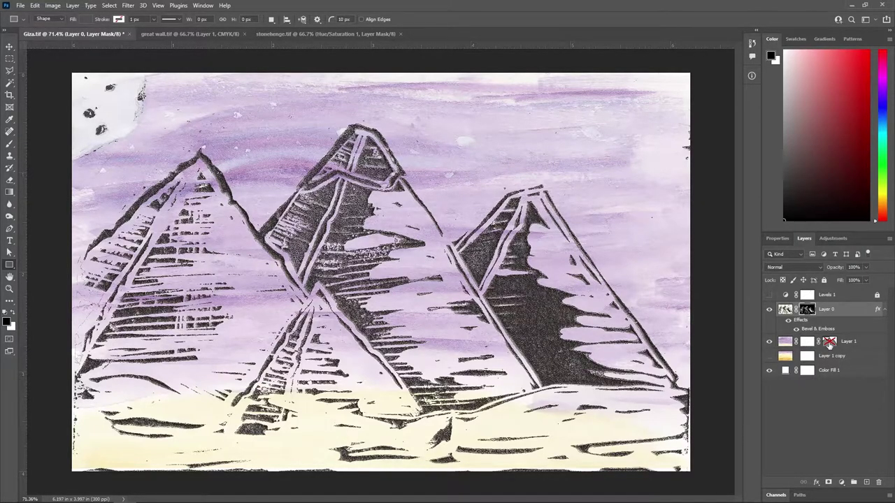
left_click(829, 342, "shift")
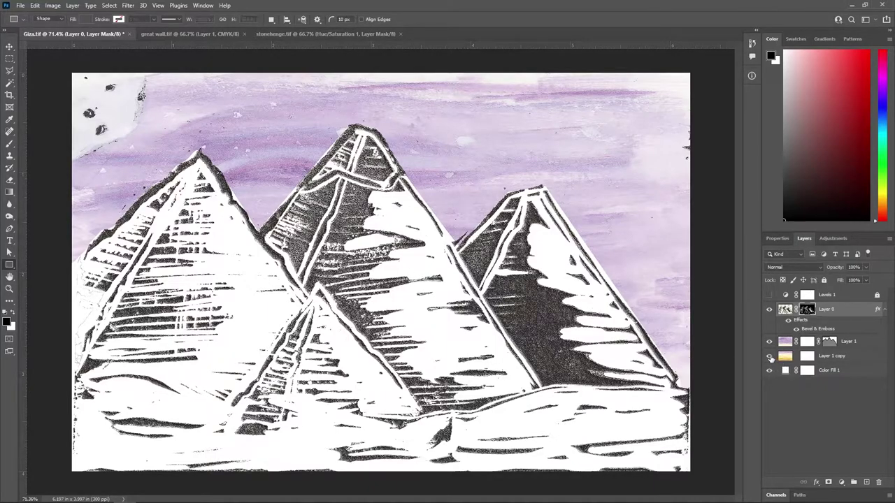
Step: Restore Layer 1 copy and the Levels 1 adjustment, toggling Layer 0 off and on for comparison
left_click(770, 357)
left_click(769, 357)
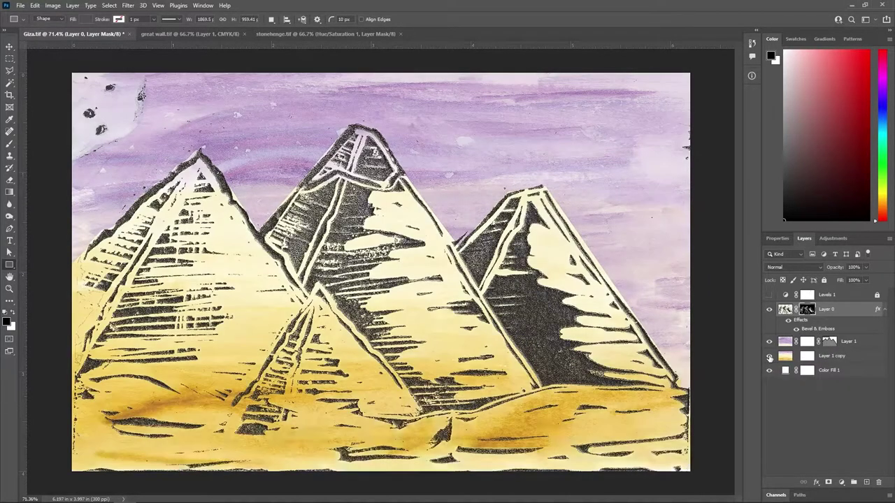
left_click(769, 357)
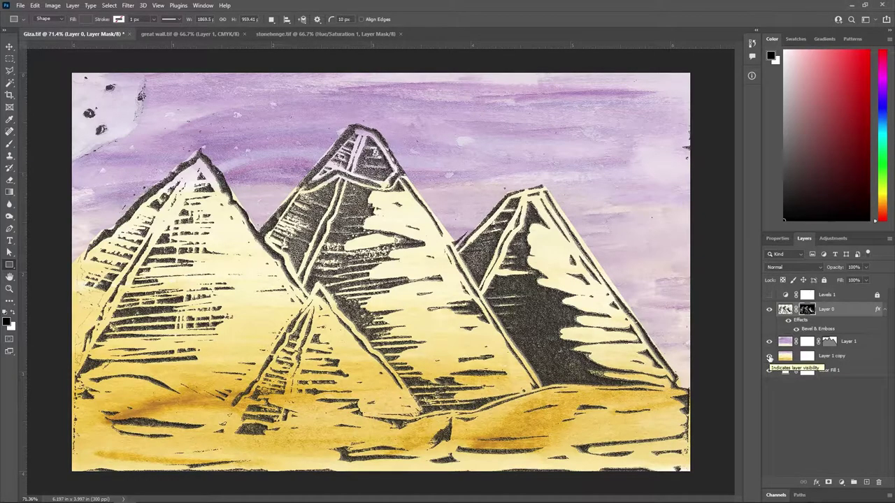
left_click(769, 310)
left_click(770, 311)
left_click(769, 295)
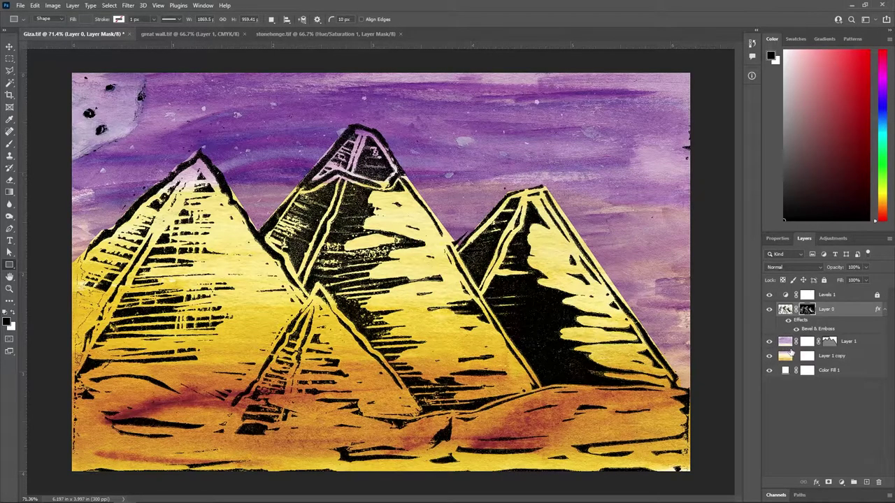
Step: Switch to great wall.tif and toggle the Levels 1 and Levels 2 adjustments to compare the colors
left_click(193, 36)
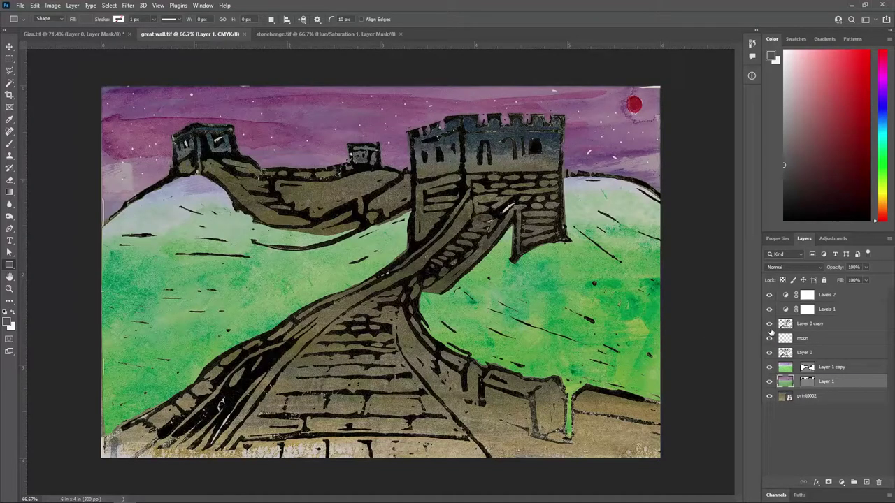
left_click(769, 296)
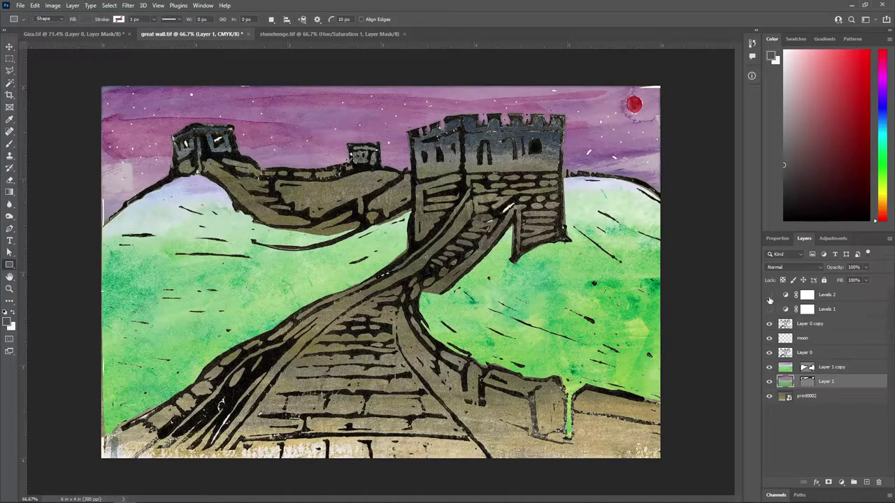
left_click(770, 309)
left_click(769, 308)
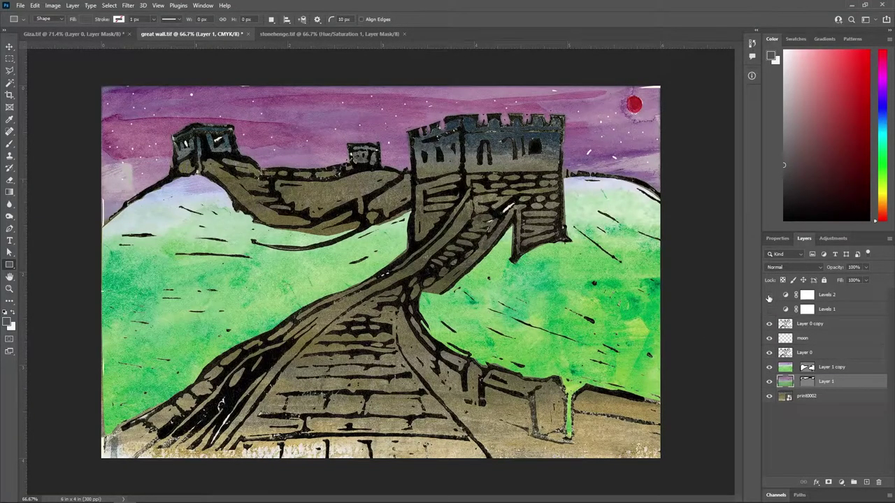
left_click(769, 313)
left_click(769, 295)
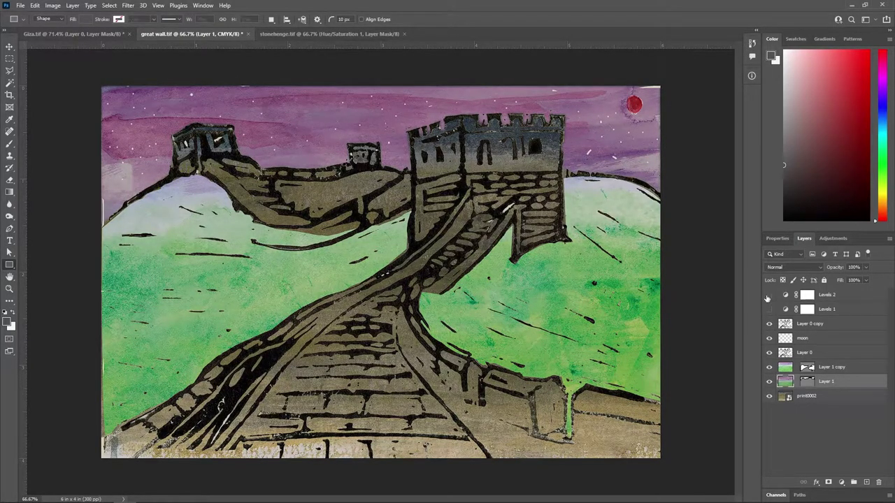
left_click(769, 295)
Step: Select Layer 0 copy and Layer 0, and toggle each to examine the wall's line art over the painted layers
left_click(769, 352)
left_click(802, 325)
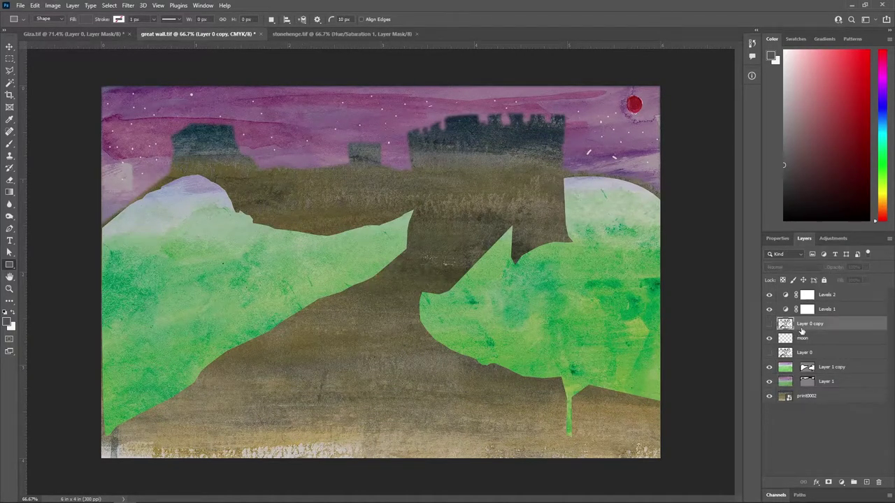
left_click(805, 353, "ctrl")
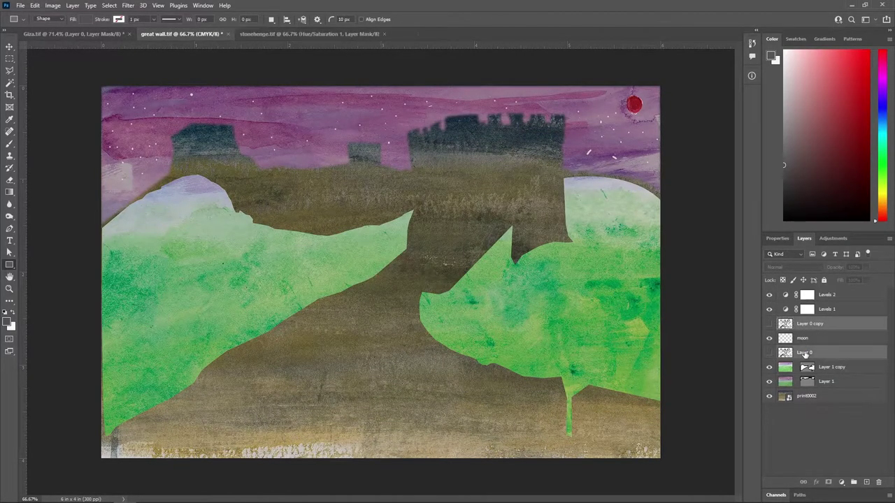
left_click(769, 324)
left_click(769, 325)
left_click(769, 353)
left_click(768, 354)
left_click(769, 323)
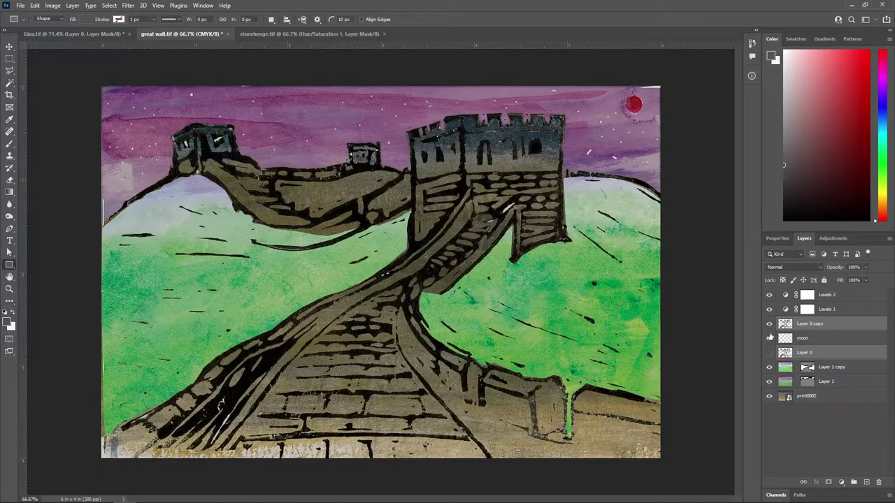
Step: Toggle the moon layer off and on to compare the sky, and select Layer 1 copy
left_click(770, 339)
left_click(769, 339)
left_click(770, 339)
left_click(770, 339)
left_click(787, 369)
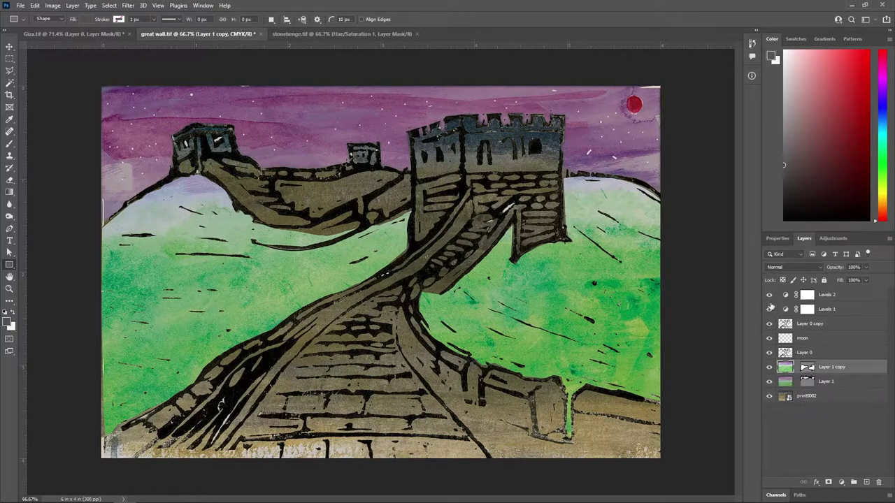
Step: Hide every layer except print0002, Layer 0, Layer 0 copy and the masked Layer 1 copy
left_click_drag(770, 296, 772, 393)
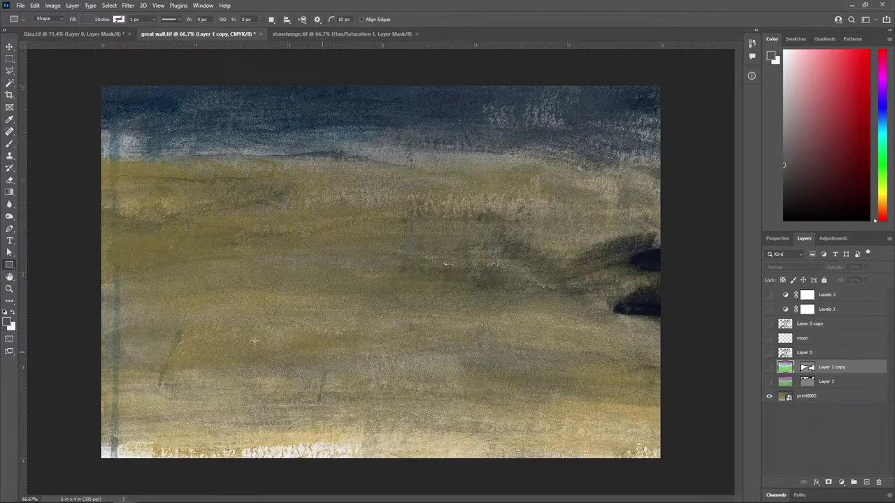
left_click(770, 325)
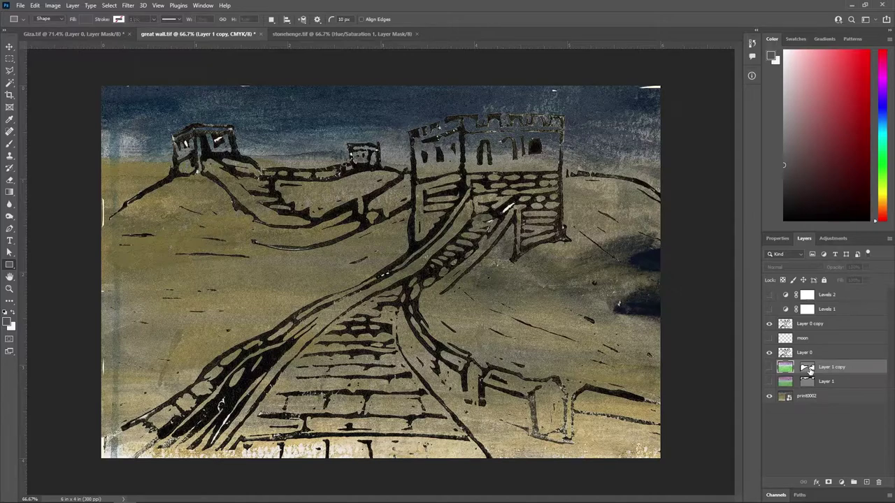
left_click(808, 368, "shift")
left_click(808, 369, "shift")
left_click(770, 367)
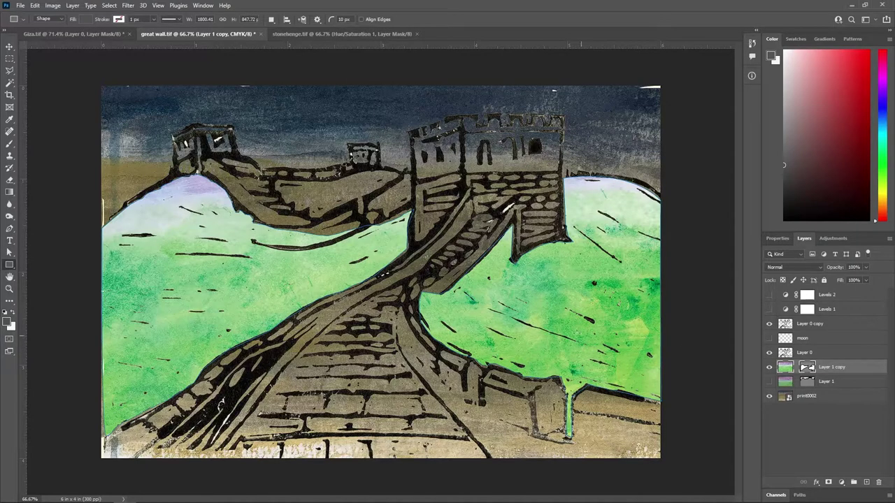
Step: Toggle Layer 1 copy and print0002 off and on to examine the green hills and the background separately
left_click(769, 368)
left_click(769, 367)
left_click(770, 396)
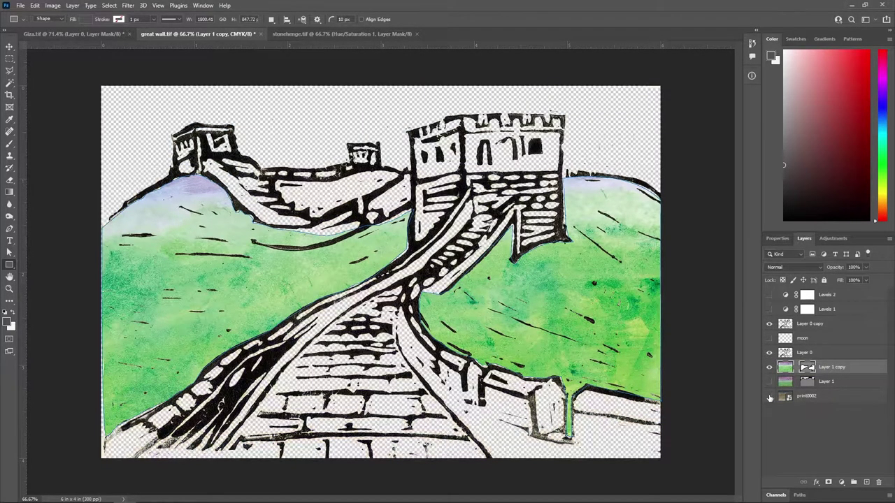
left_click(770, 397)
Step: Compare the hills with Layer 1 copy hidden and shown, and with its vector mask disabled and re-enabled
left_click(769, 369)
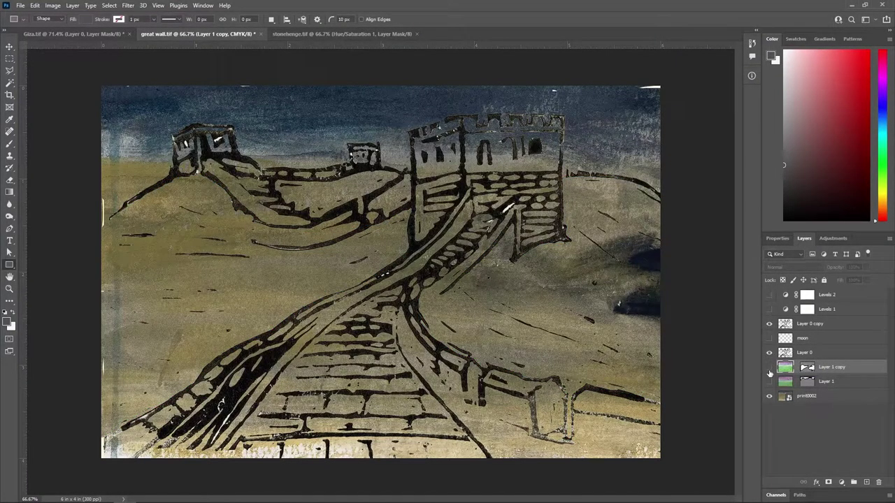
left_click(769, 369)
left_click(808, 368, "shift")
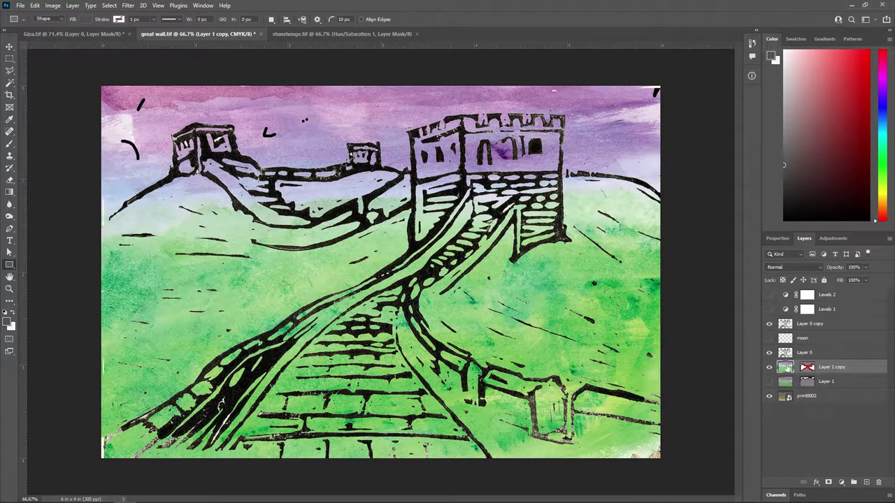
left_click(806, 370, "shift")
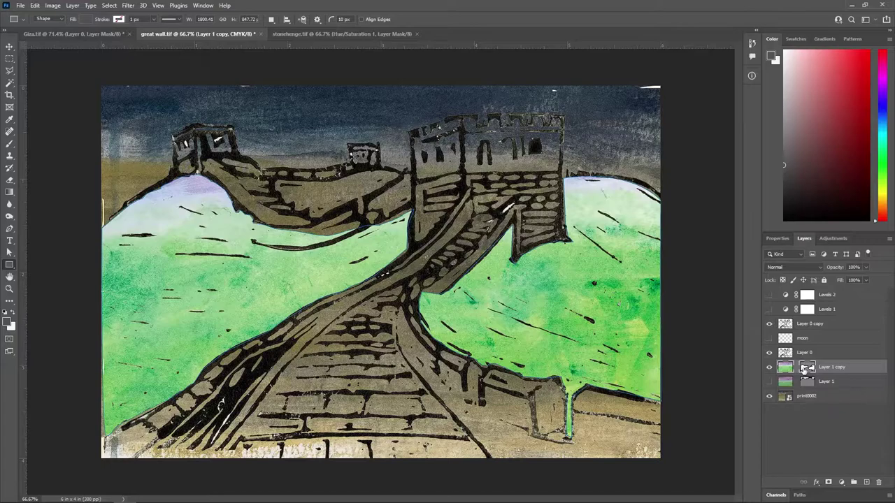
Step: Toggle Layer 1 on, off and on again to compare the purple sky with the print background
left_click(770, 382)
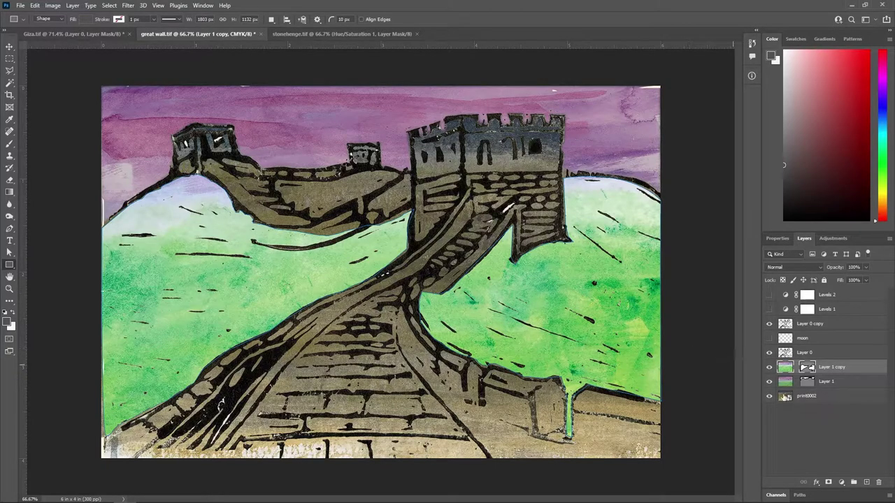
left_click(769, 381)
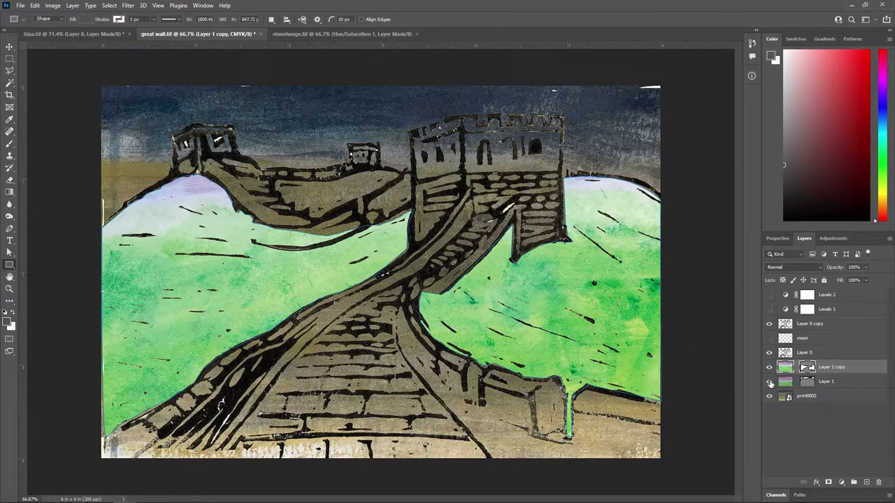
left_click(770, 382)
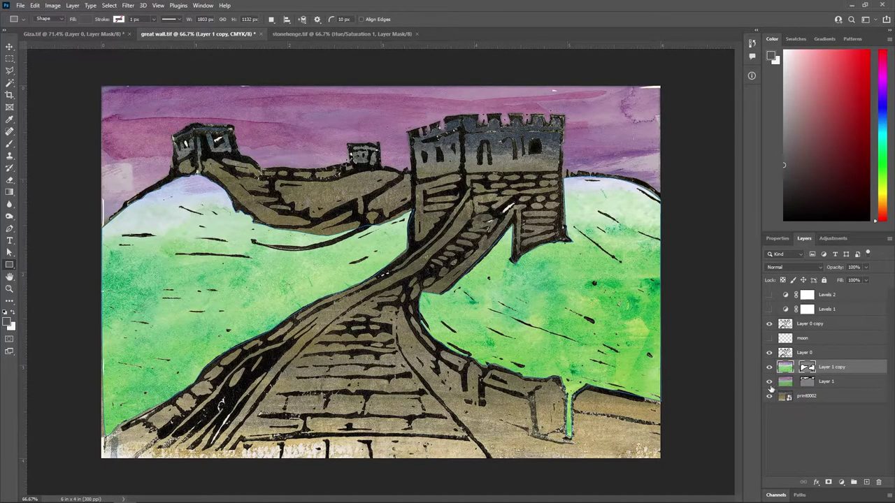
Step: Toggle Layer 1 copy and Layer 1 on and off to compare the painted hills and sky, leaving both layers hidden
left_click(769, 367)
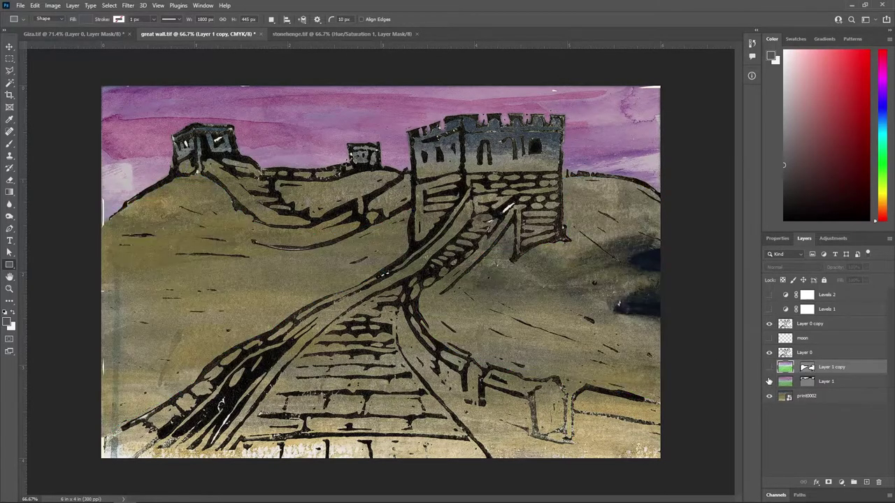
left_click(769, 381)
left_click(769, 367)
left_click(769, 381)
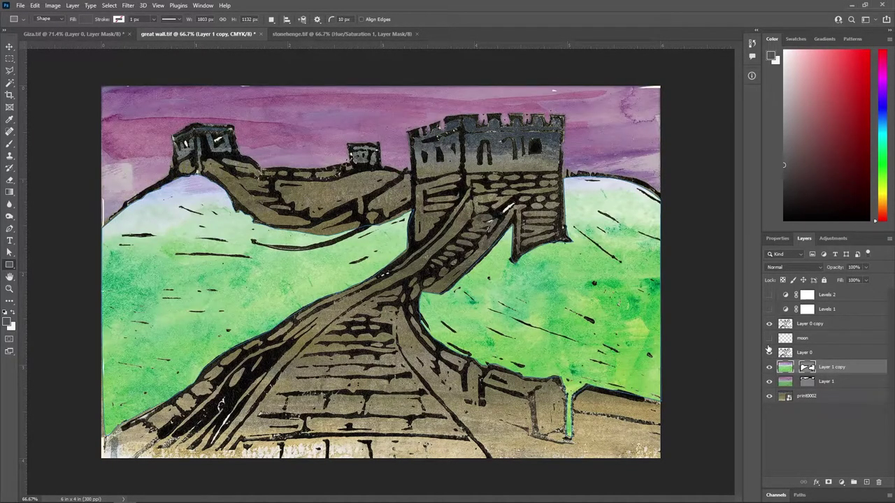
left_click(769, 381)
left_click(769, 367)
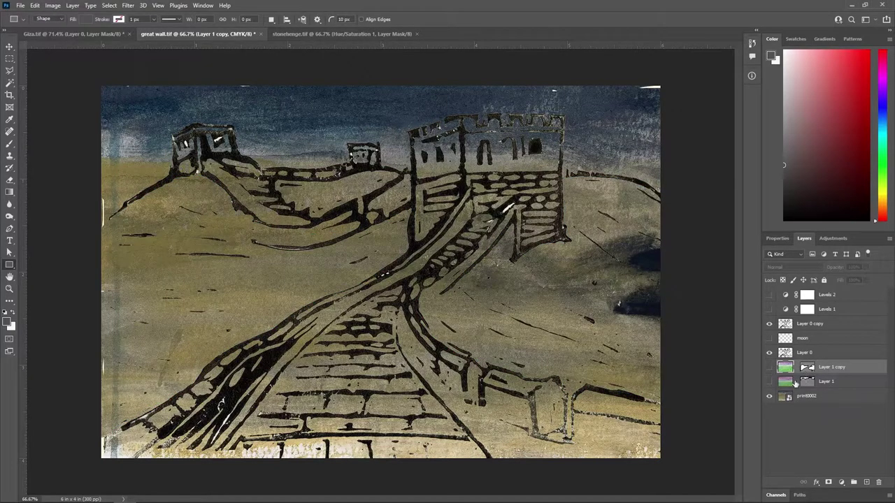
Step: Show the moon, Layer 1 copy, Layer 1, Levels 1 and Levels 2 again to restore the full Great Wall composition
left_click(769, 353)
left_click(770, 340)
left_click(770, 367)
left_click(769, 381)
left_click(769, 309)
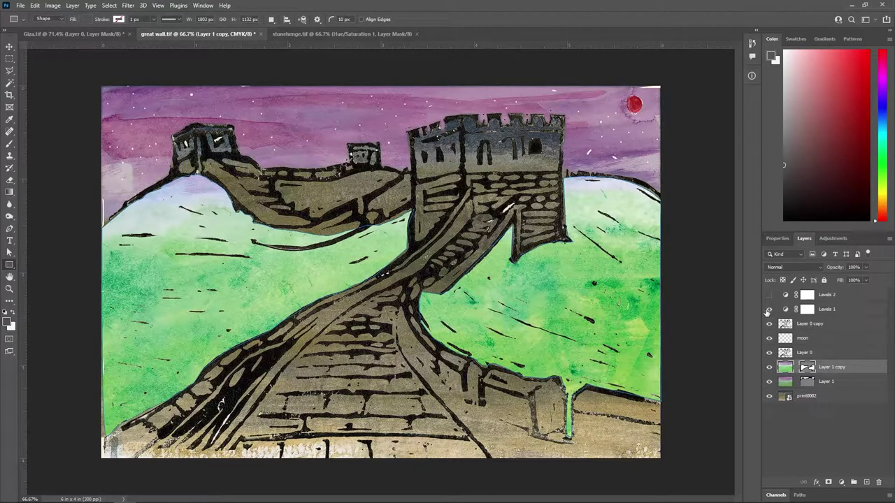
left_click(769, 294)
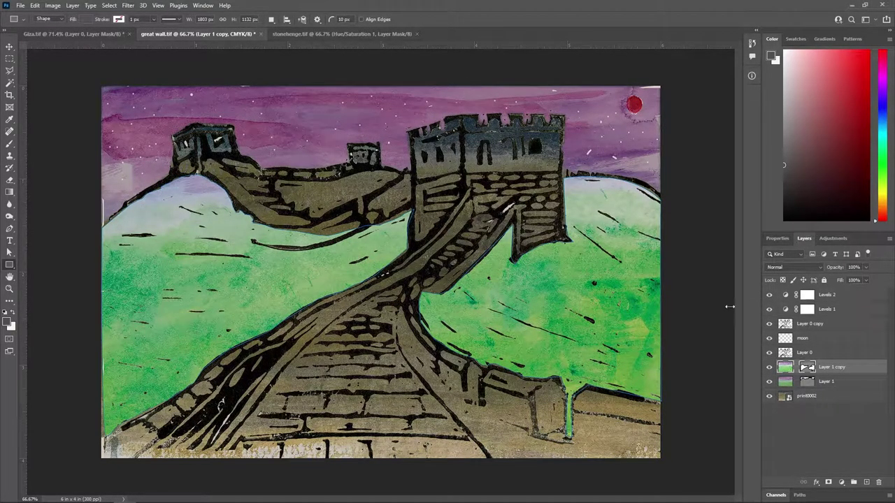
Step: Switch to stonehenge.tif and hide every layer except the painted background on Layer 0
left_click(303, 35)
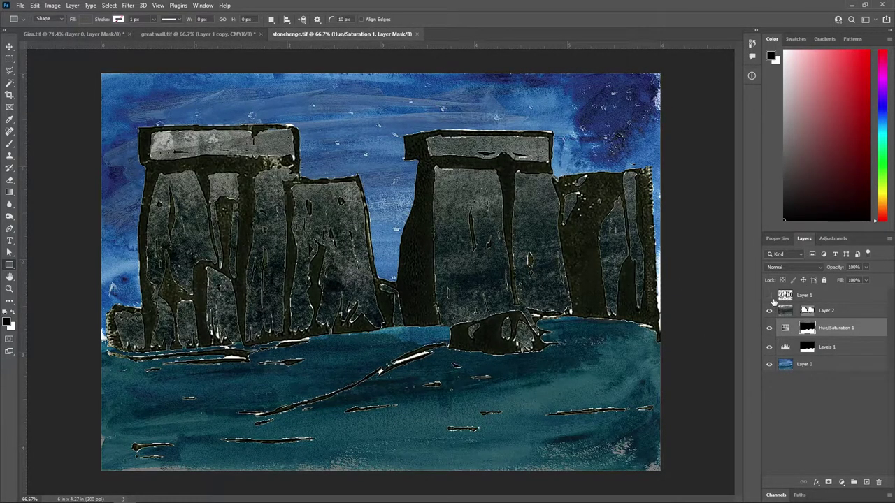
left_click_drag(770, 295, 772, 313)
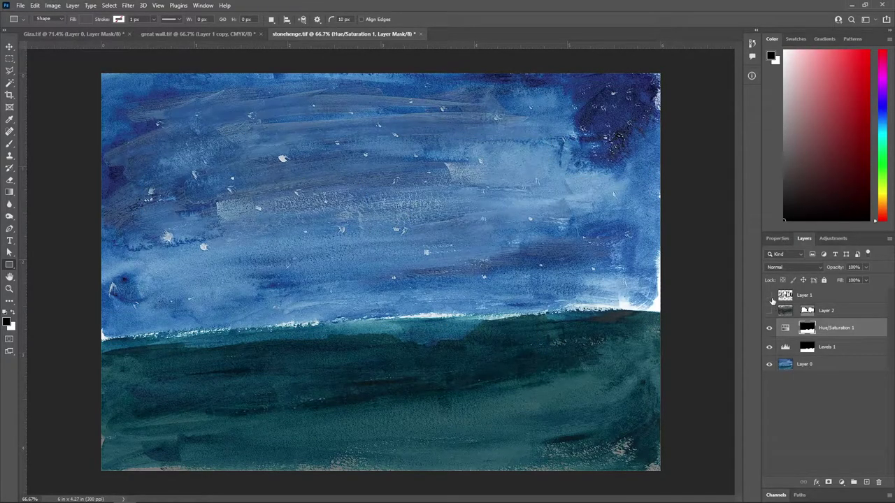
left_click_drag(769, 328, 770, 346)
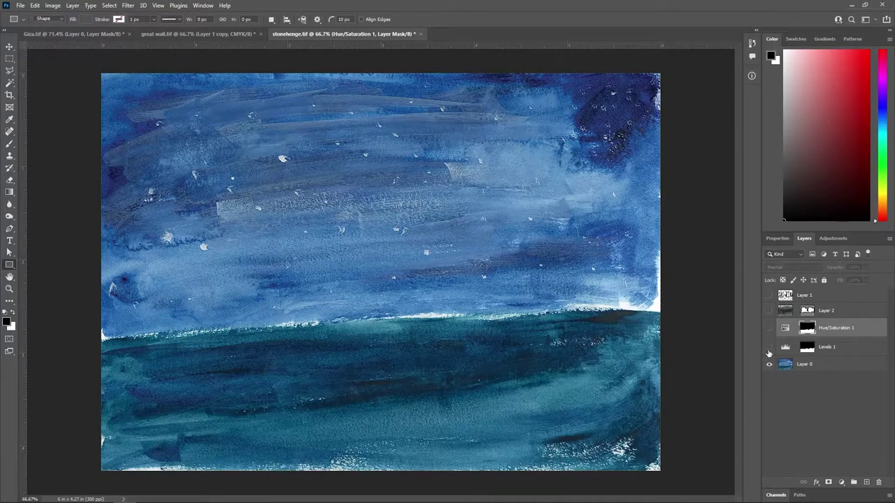
Step: Turn on Levels 1 and Hue/Saturation 1 to examine how each adjustment changes the ground
left_click(769, 347)
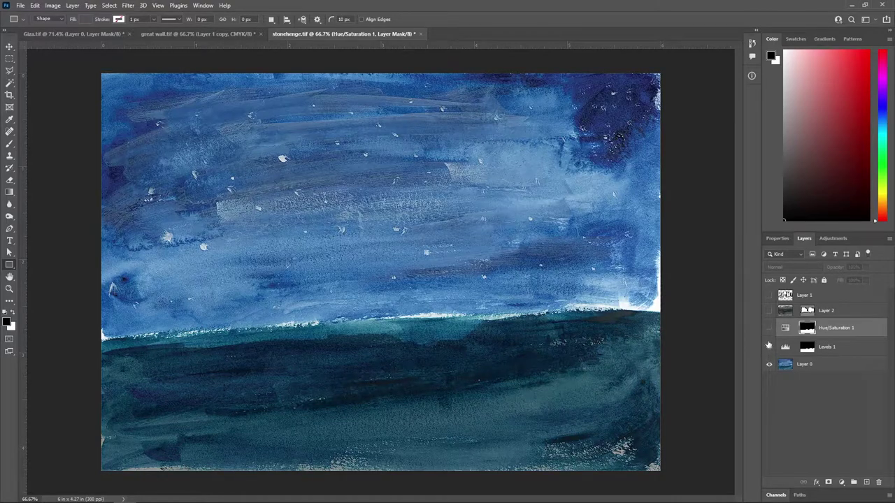
left_click(769, 328)
left_click(769, 330)
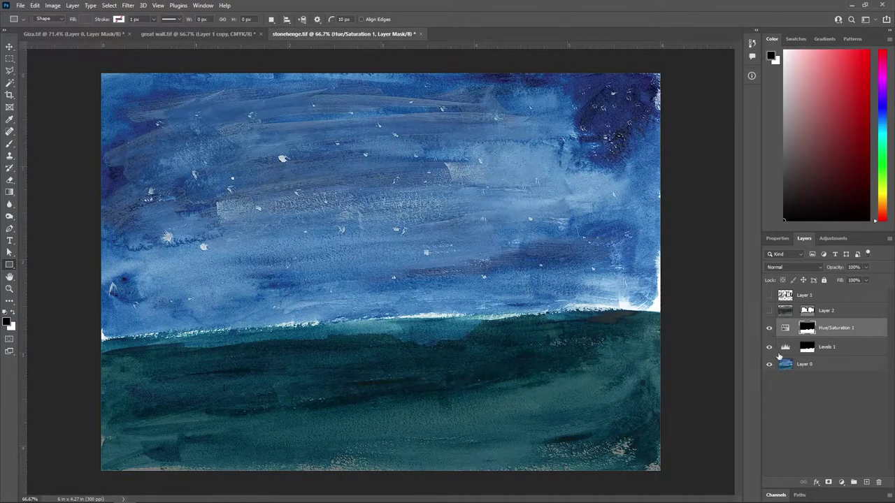
Step: Isolate the stone texture on Layer 2 and compare it with its layer mask disabled and re-enabled
left_click(769, 311)
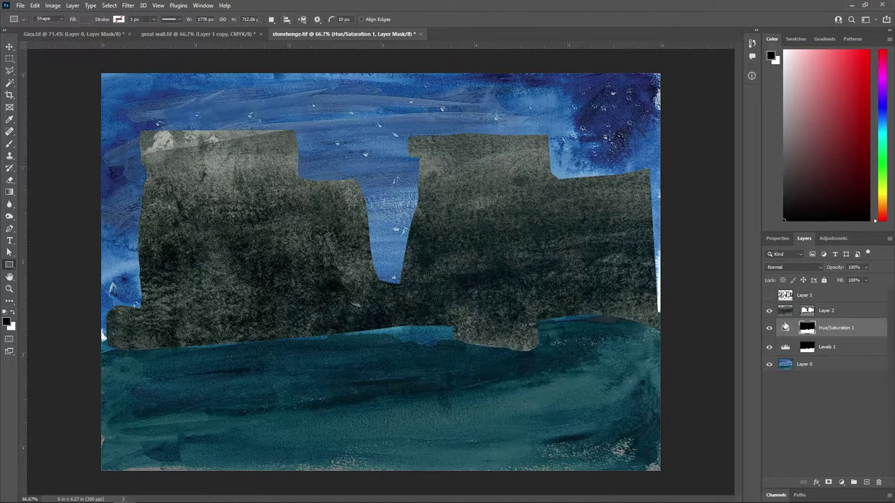
left_click(769, 329)
left_click(769, 365)
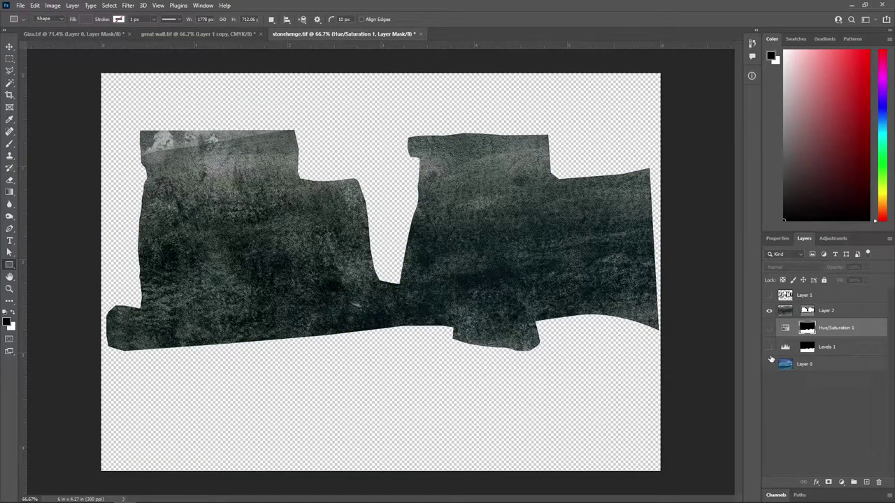
left_click(807, 312, "shift")
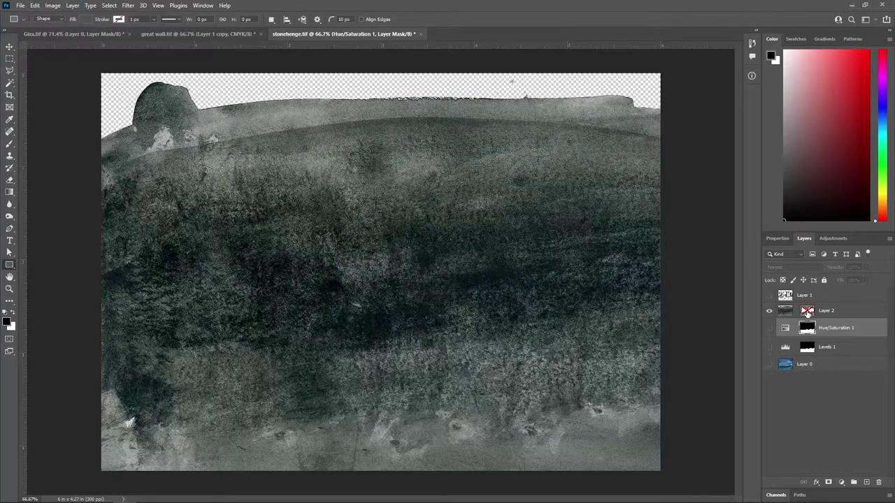
left_click(808, 311, "shift")
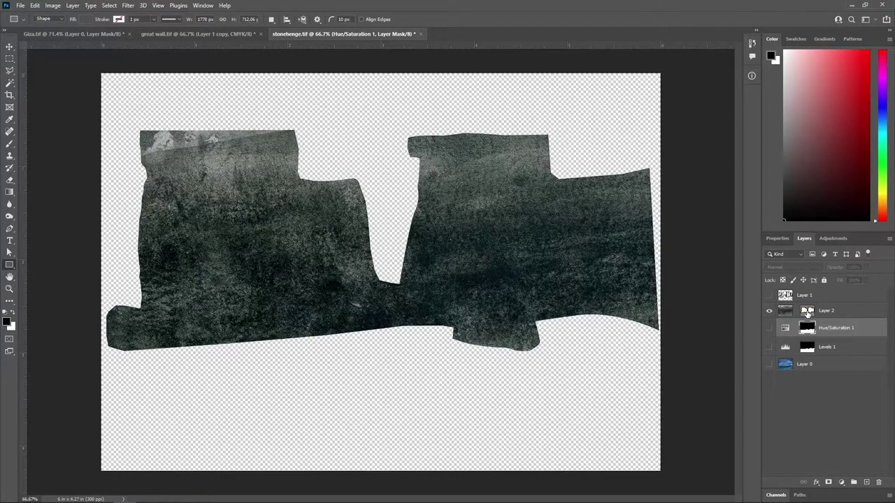
Step: Show Layer 1, Layer 0, Levels 1 and Hue/Saturation 1 again to restore the full Stonehenge composition
left_click(769, 296)
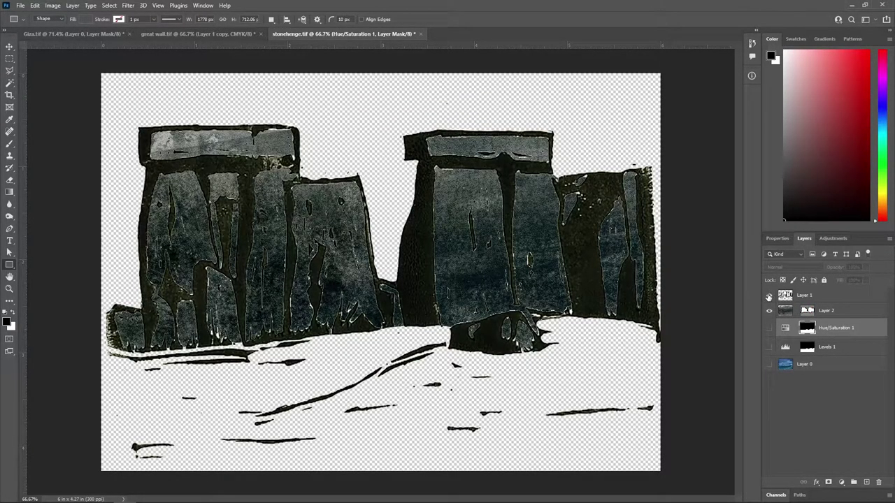
left_click(769, 364)
left_click(769, 347)
left_click(768, 334)
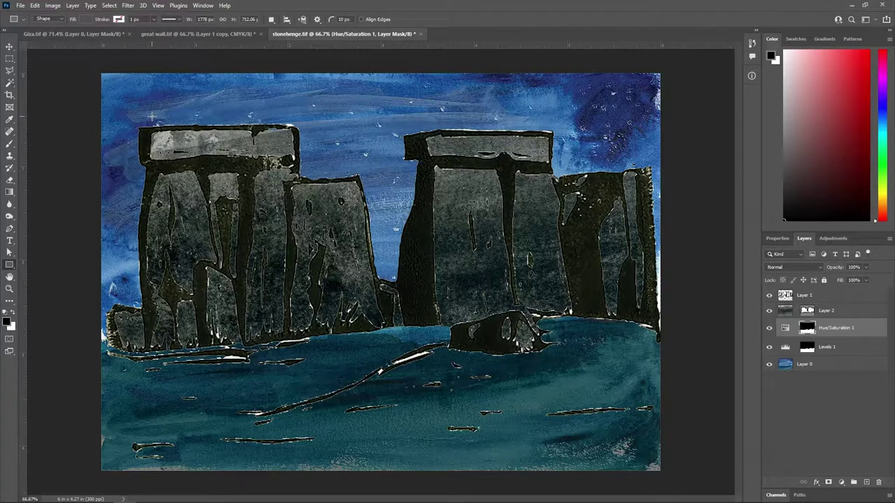
Step: Switch between the Giza, great wall and stonehenge documents to compare the finished illustrations, ending on stonehenge.tif
left_click(228, 34)
left_click(282, 32)
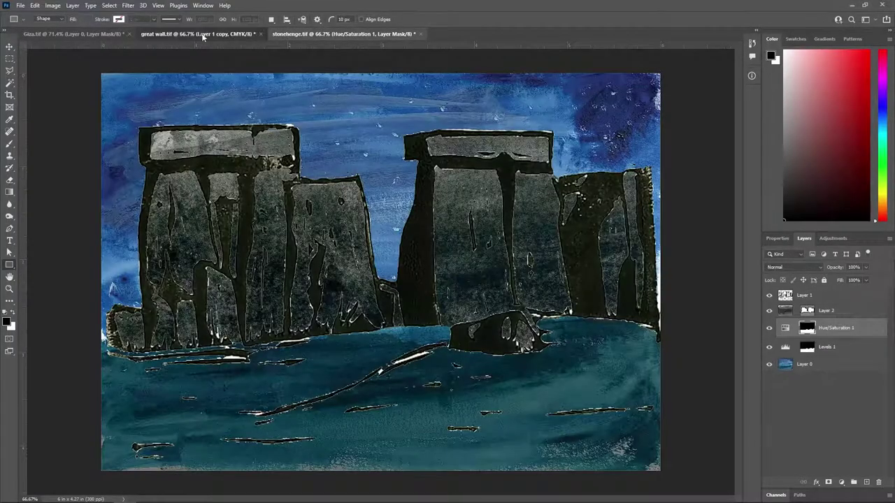
left_click(198, 34)
left_click(97, 29)
left_click(181, 35)
left_click(285, 34)
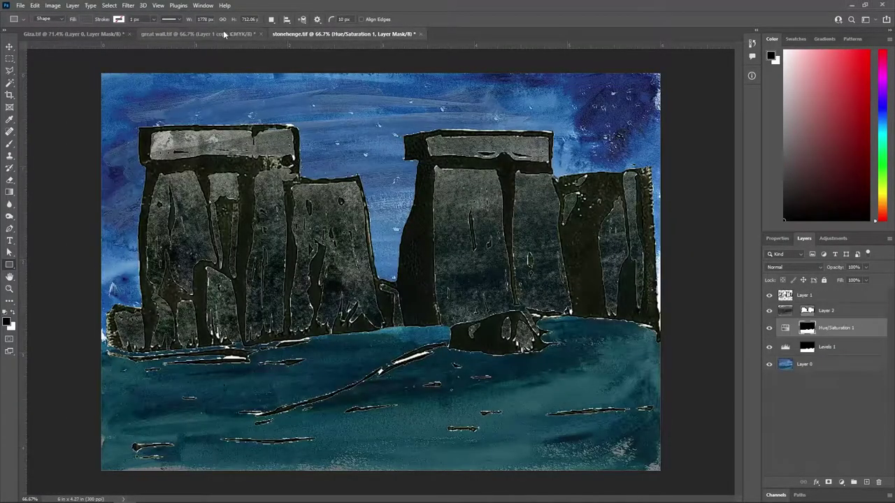
left_click(220, 33)
left_click(89, 33)
left_click(201, 35)
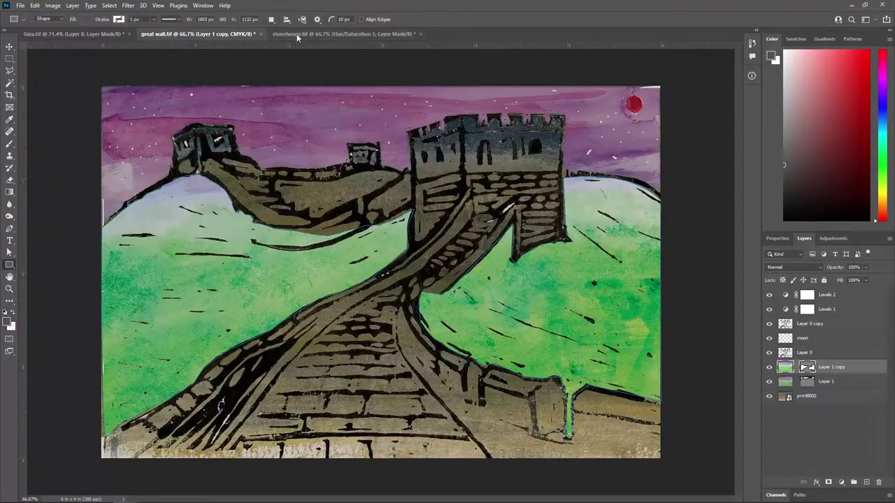
left_click(297, 34)
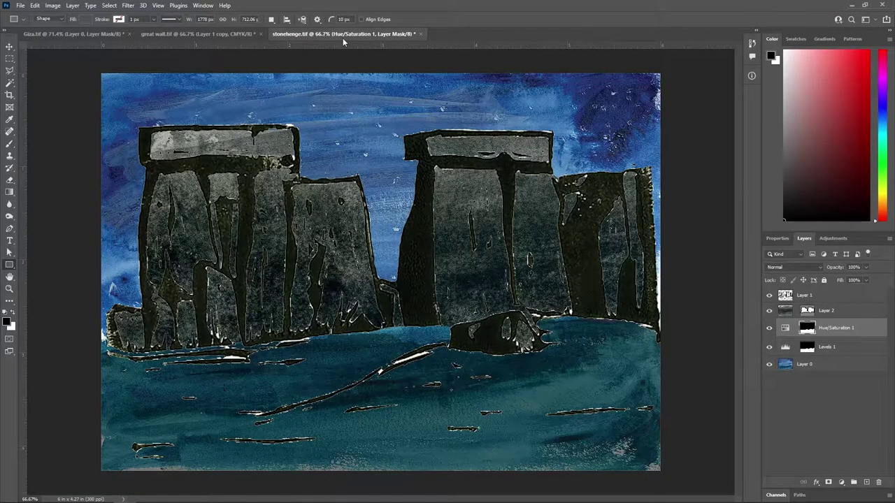